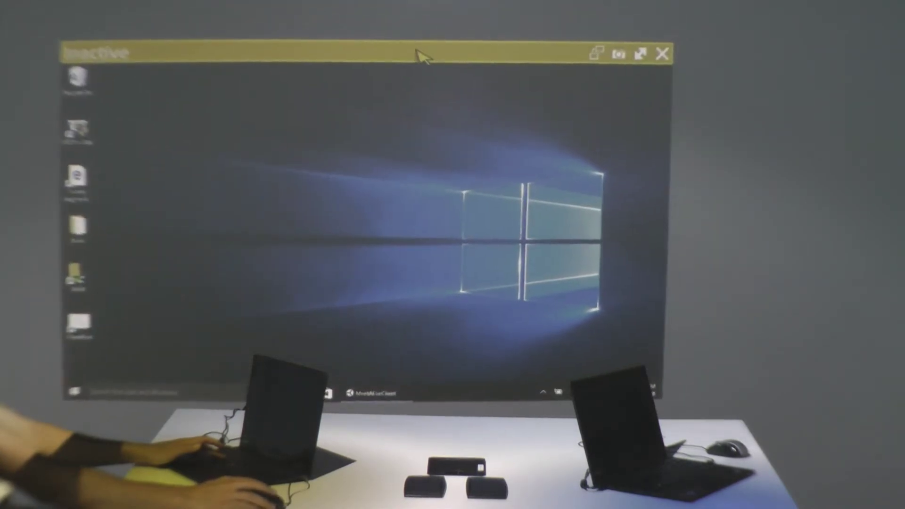
# Step: Move the first desktop to the wall's upper left, then project the second laptop's desktop
pyautogui.moveTo(594, 55); pyautogui.dragTo(526, 50)
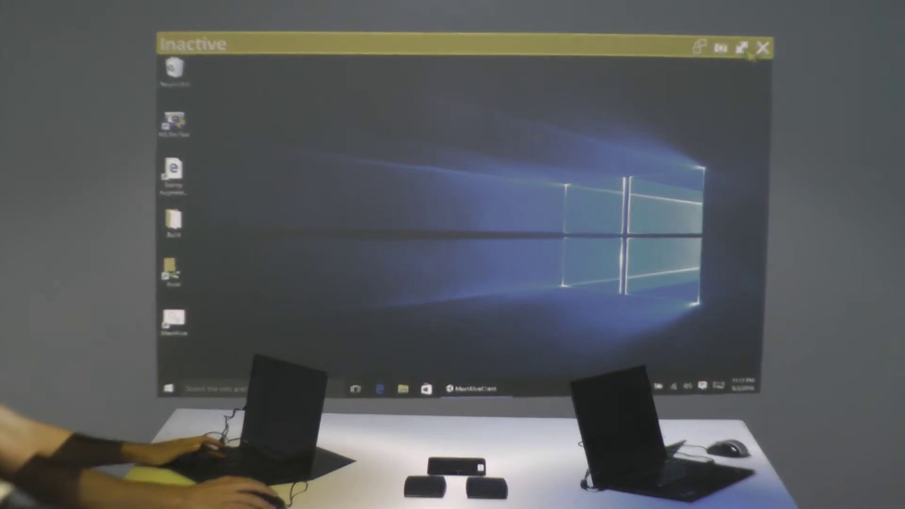
pyautogui.scroll(2, 742, 50)
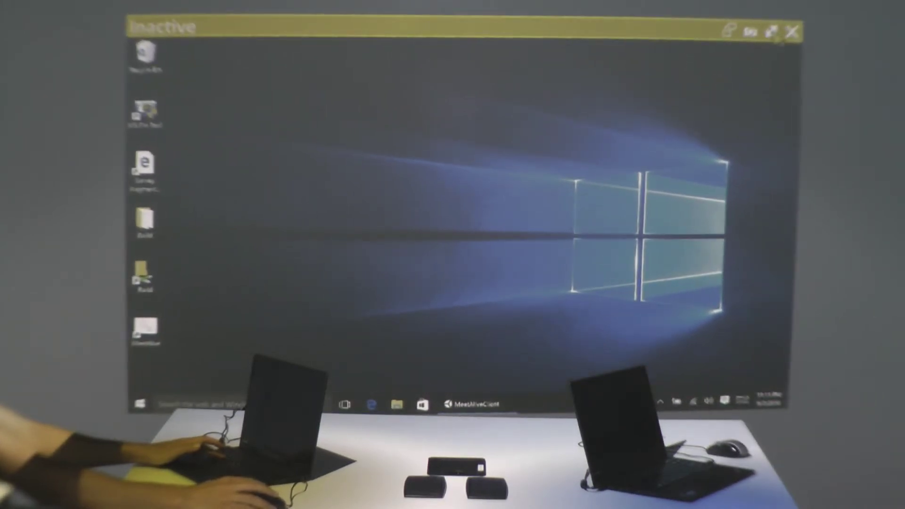
pyautogui.scroll(-3, 596, 88)
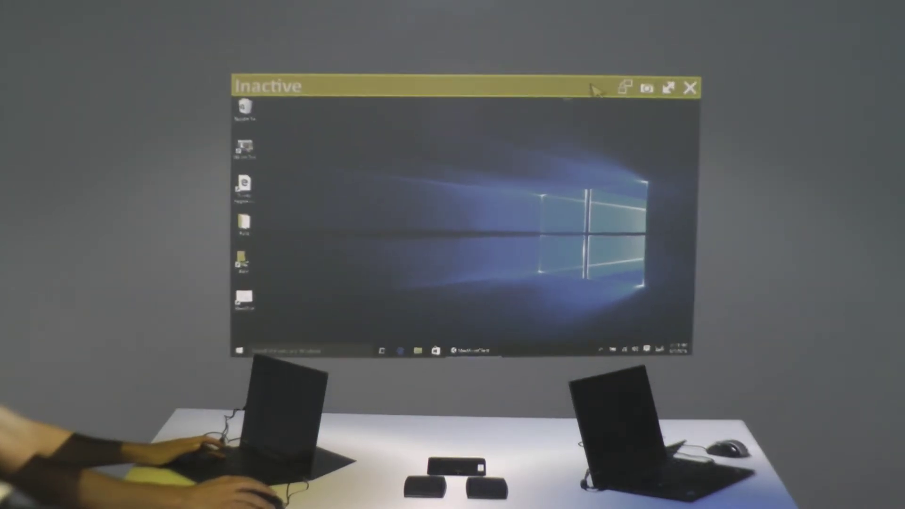
pyautogui.moveTo(532, 96); pyautogui.dragTo(523, 116)
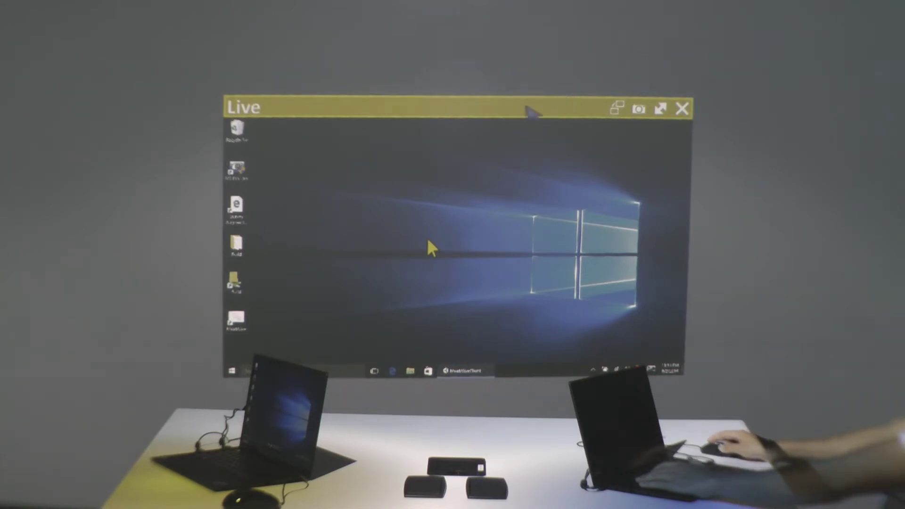
pyautogui.moveTo(512, 111); pyautogui.dragTo(493, 99)
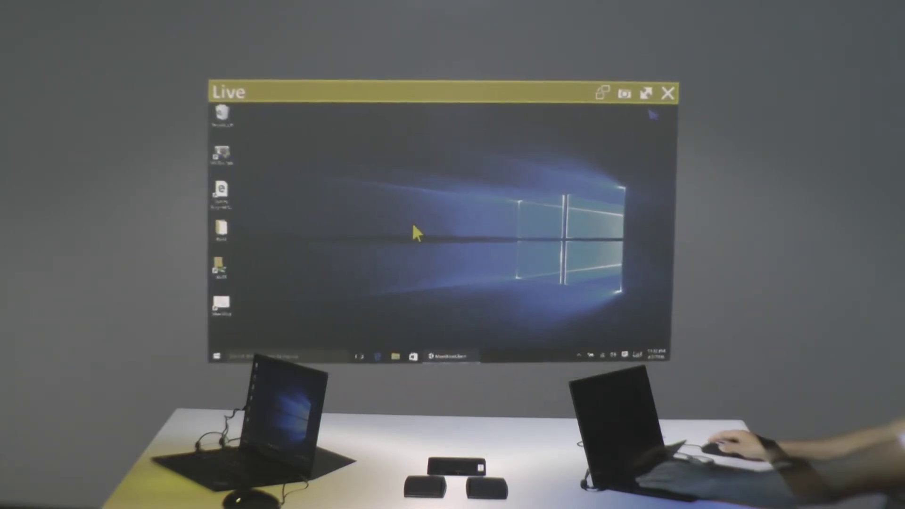
pyautogui.scroll(-5, 492, 99)
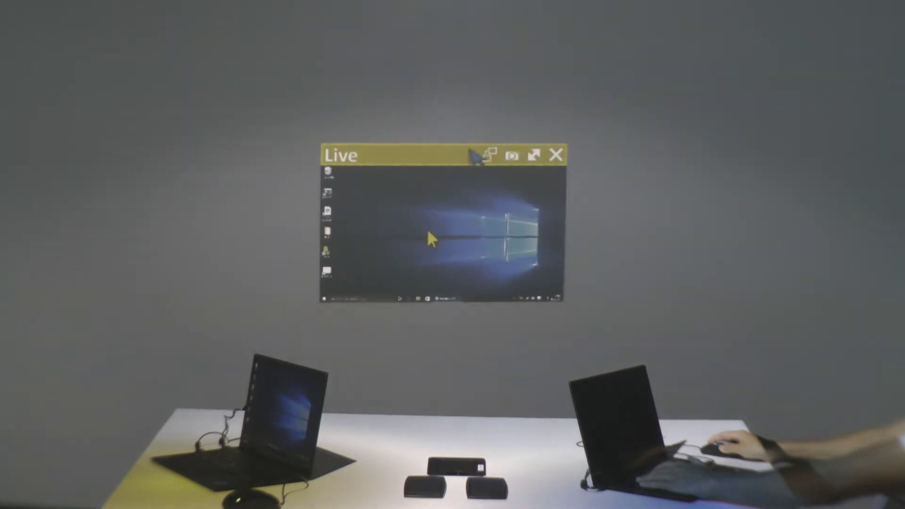
pyautogui.moveTo(439, 156)
pyautogui.mouseDown()
pyautogui.moveTo(265, 163)
pyautogui.moveTo(167, 132)
pyautogui.mouseUp()
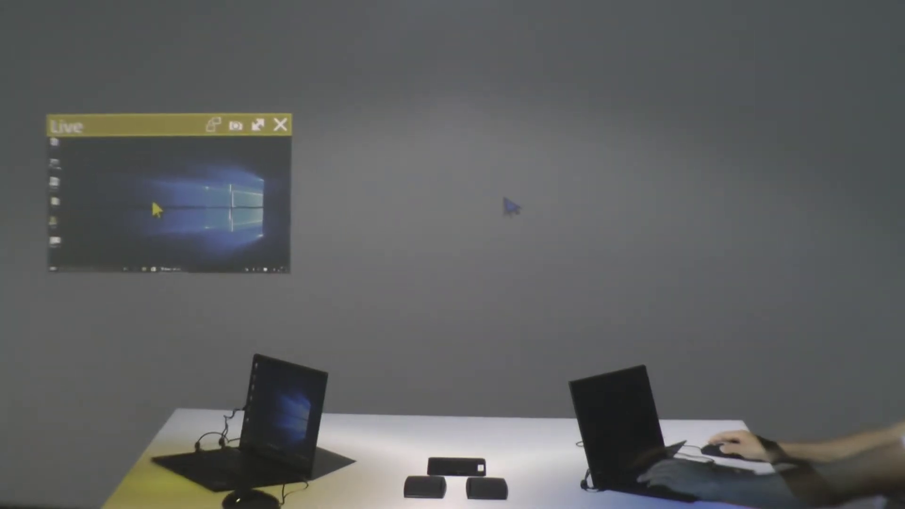
pyautogui.click(665, 198)
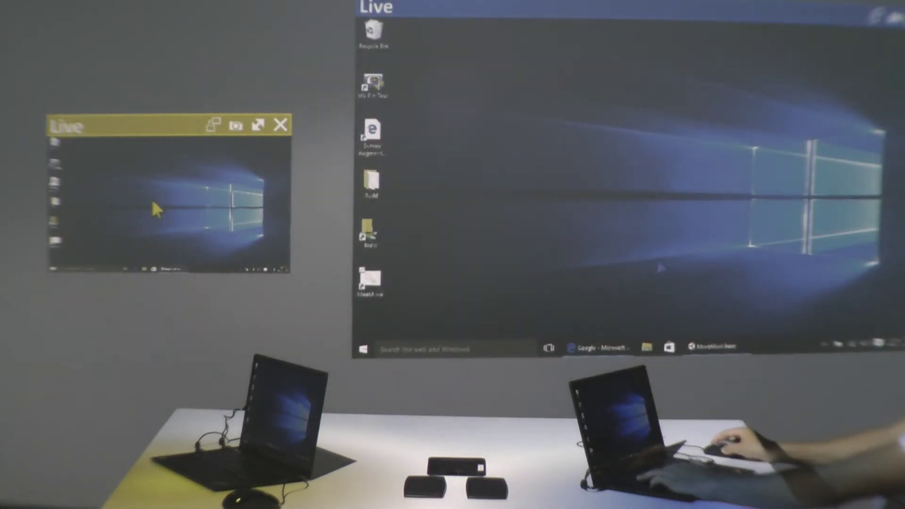
# Step: Bring the Google page forward in Edge and search for 'let me google that for you'
pyautogui.click(614, 348)
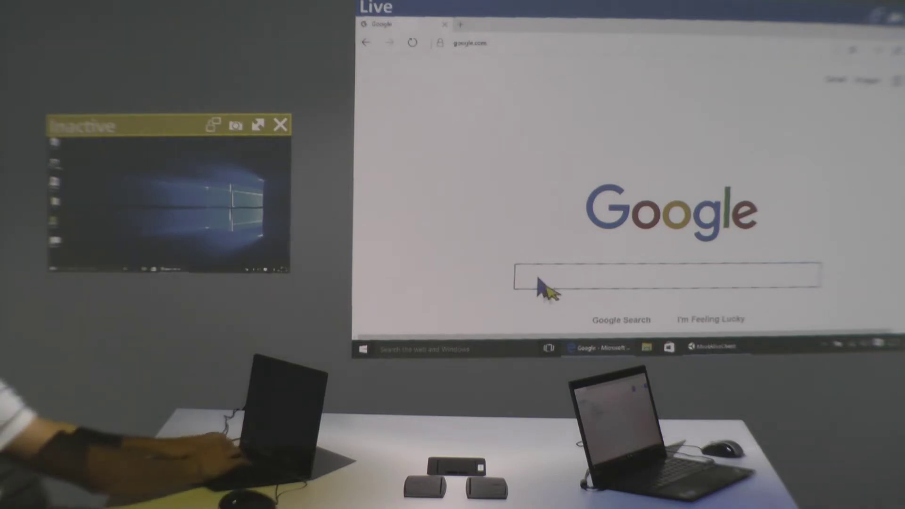
pyautogui.write('let me google t')
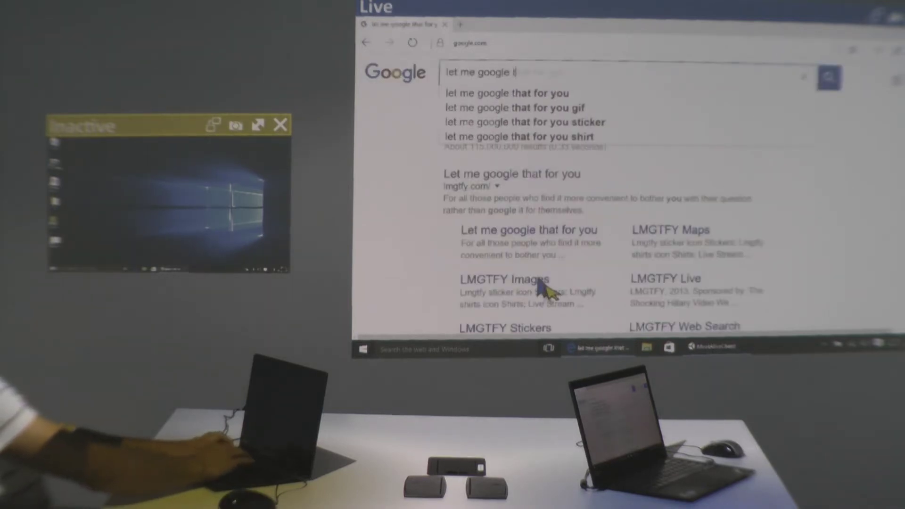
pyautogui.write('hat for you')
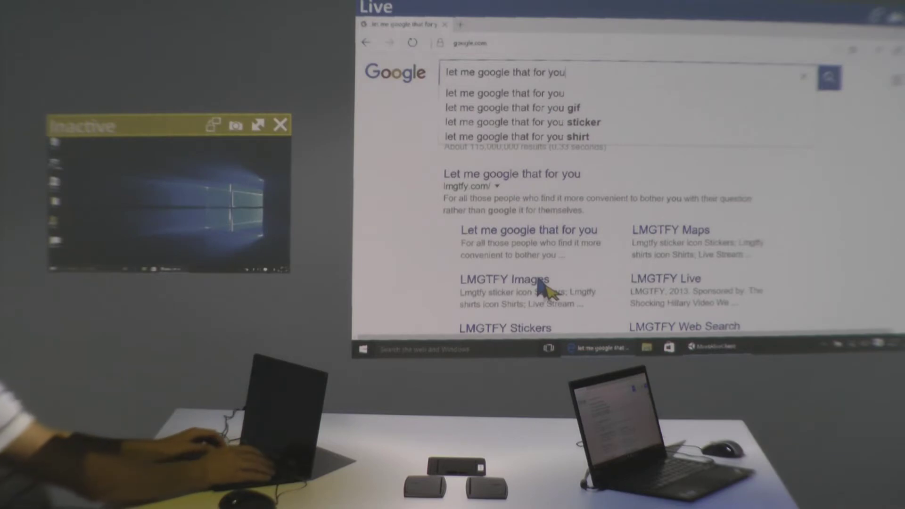
pyautogui.press('Return')
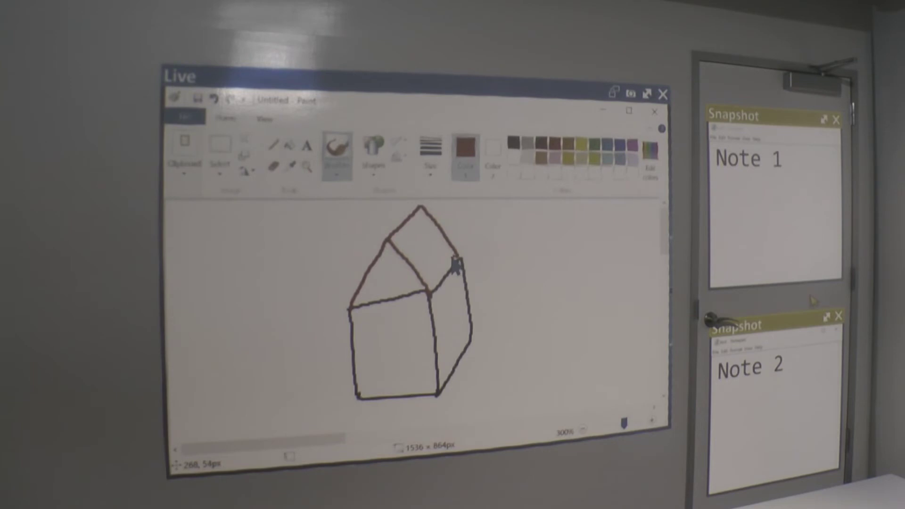
# Step: Snapshot the house drawing over Note 1 on the door and retake control of the drawing
pyautogui.click(630, 92)
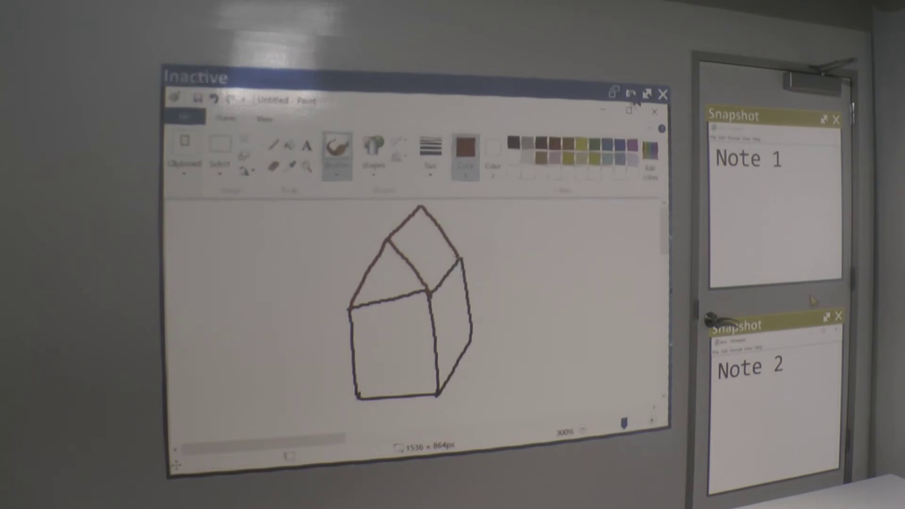
pyautogui.click(836, 120)
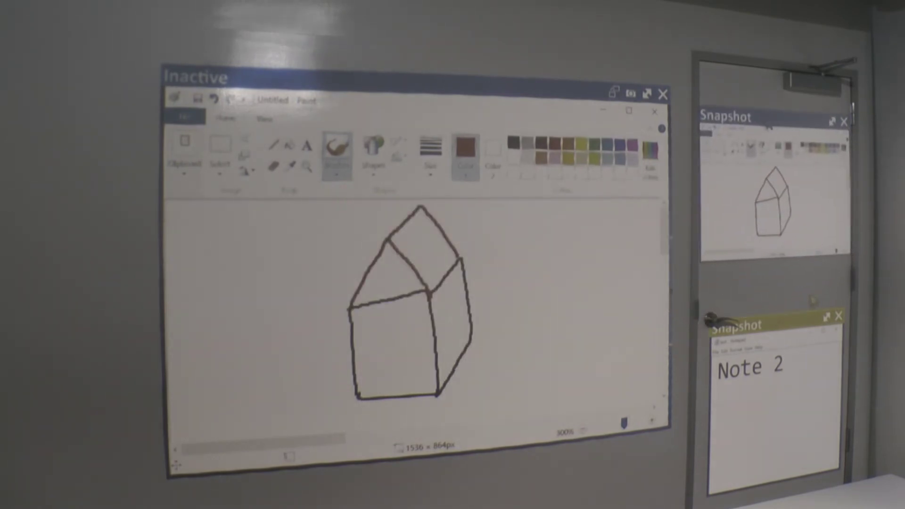
pyautogui.click(394, 241)
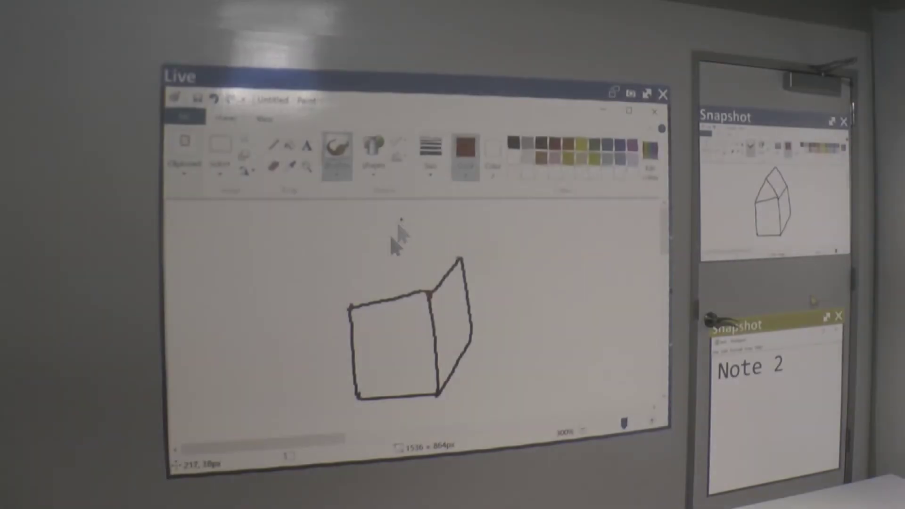